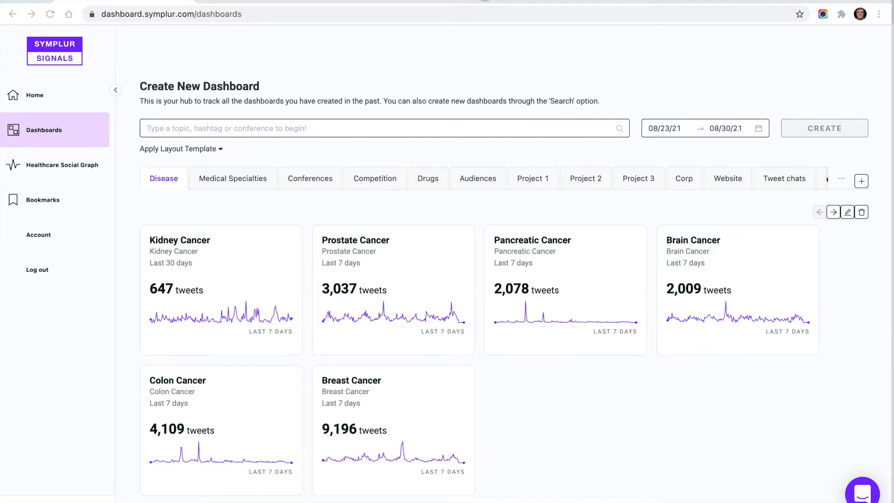
# Search for #escc and choose the #ESCcongress conference as the new dashboard's topic
pyautogui.click(261, 130)
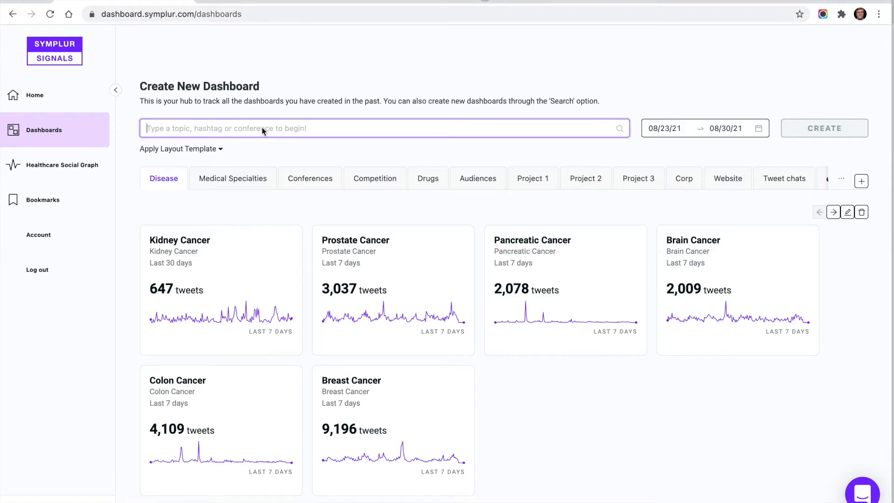
pyautogui.write('#e')
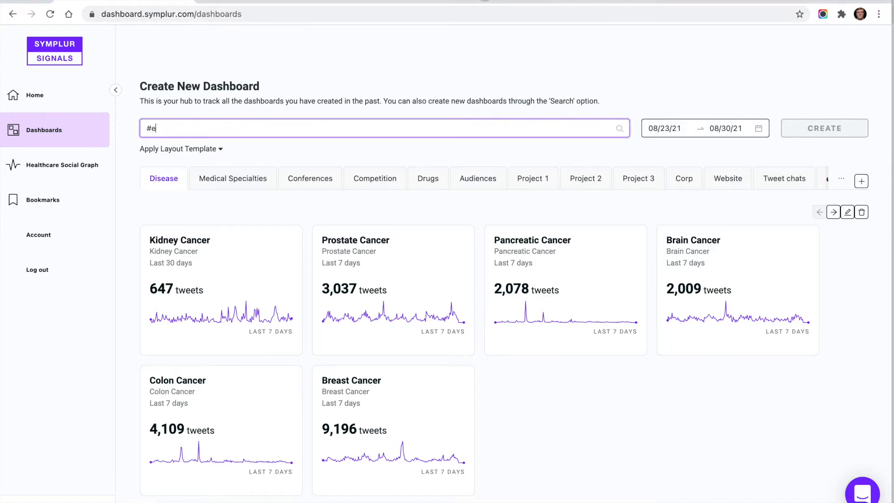
pyautogui.write('scc')
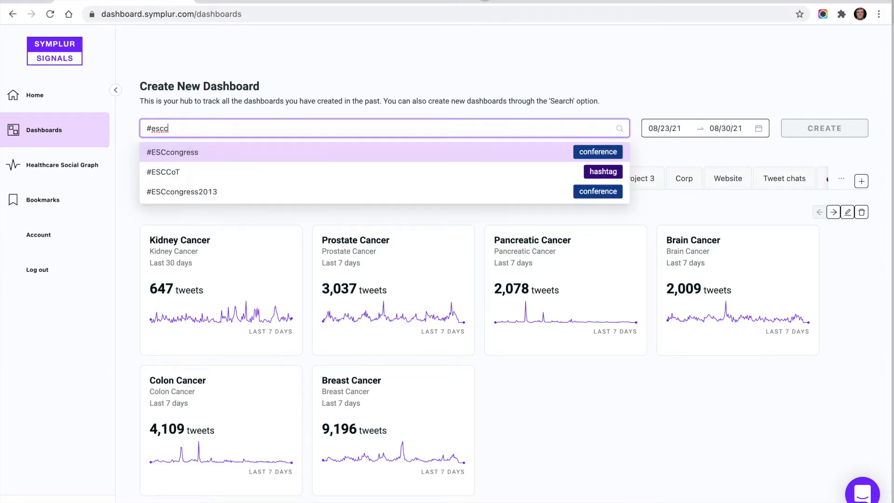
pyautogui.click(254, 151)
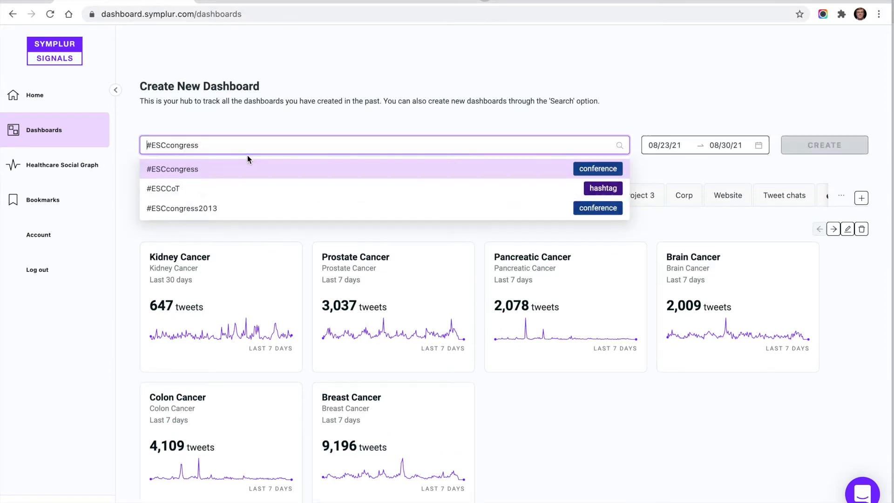
# Set the date range from 08/27/20 to 09/03/20 and create the dashboard
pyautogui.click(700, 146)
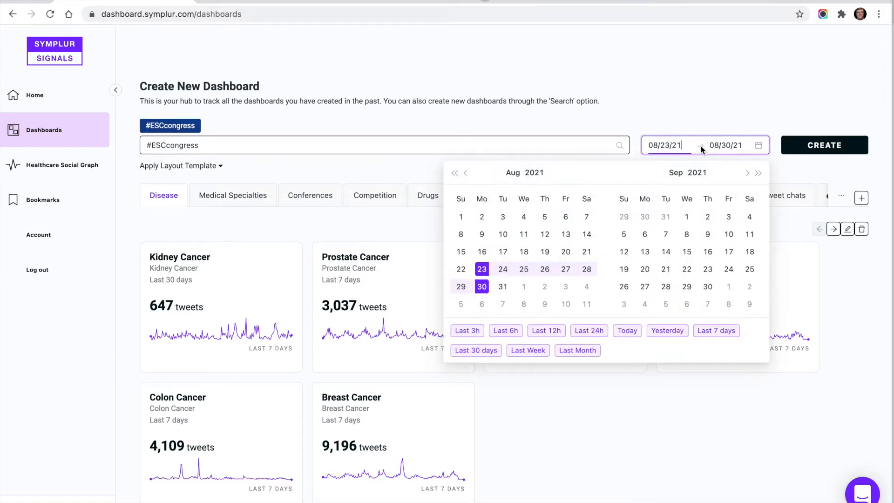
pyautogui.click(455, 173)
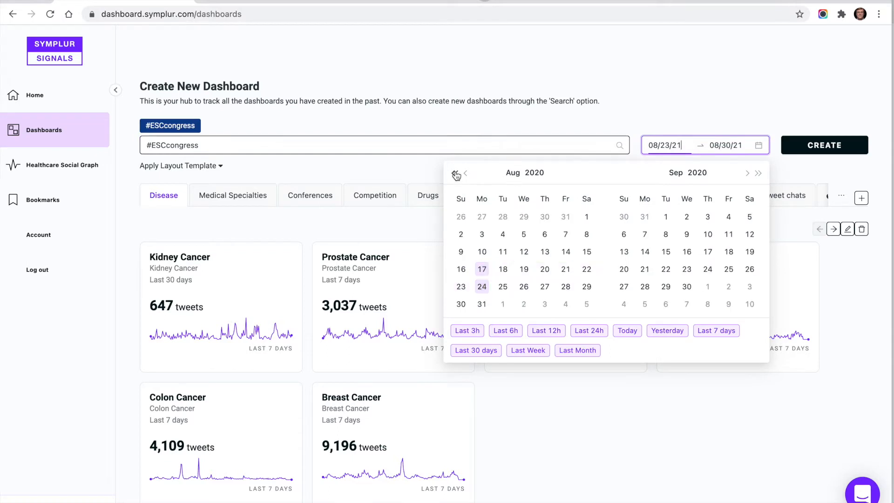
pyautogui.click(546, 289)
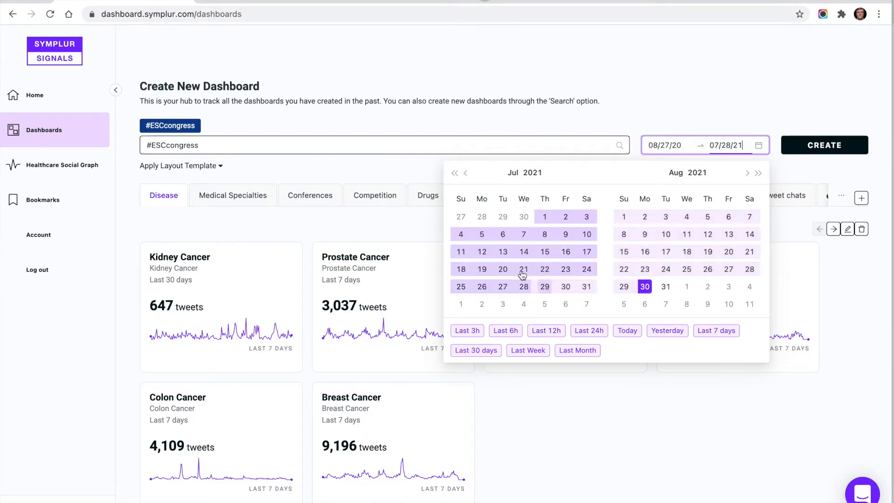
pyautogui.click(455, 174)
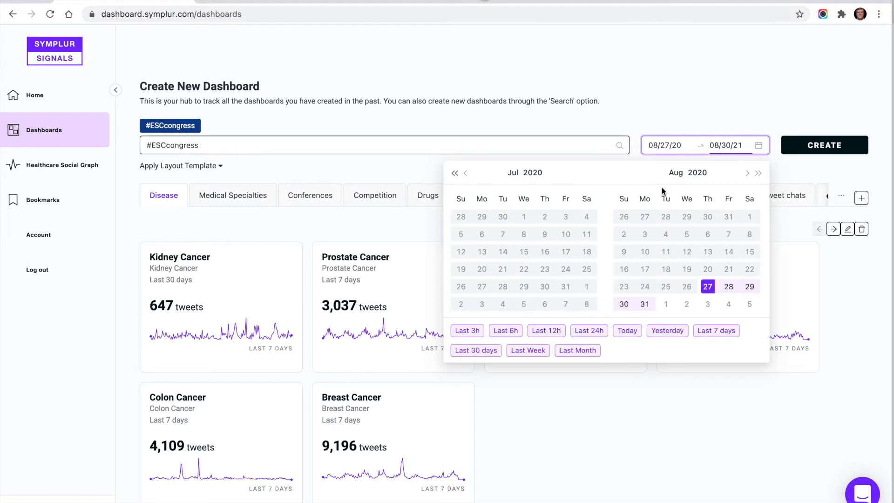
pyautogui.click(747, 176)
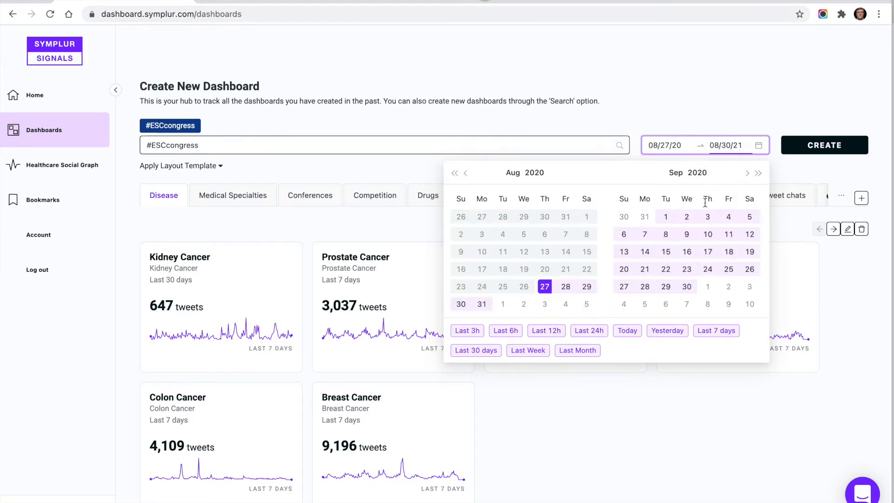
pyautogui.click(710, 219)
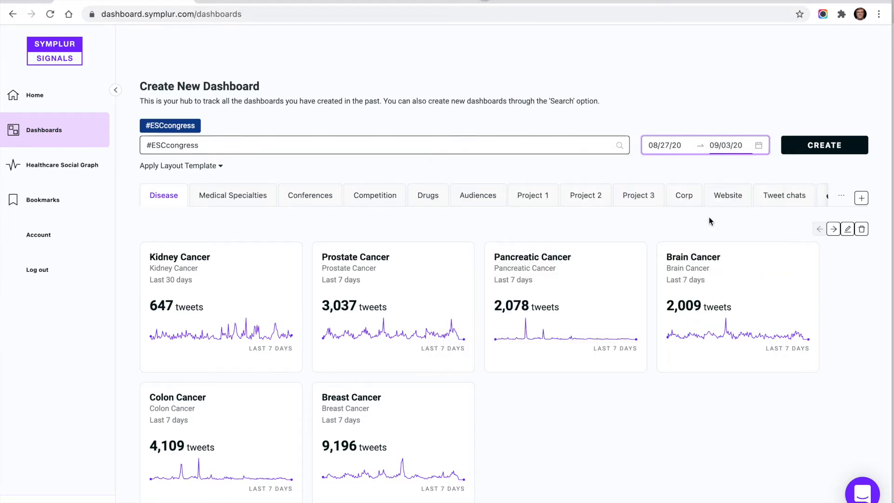
pyautogui.click(825, 146)
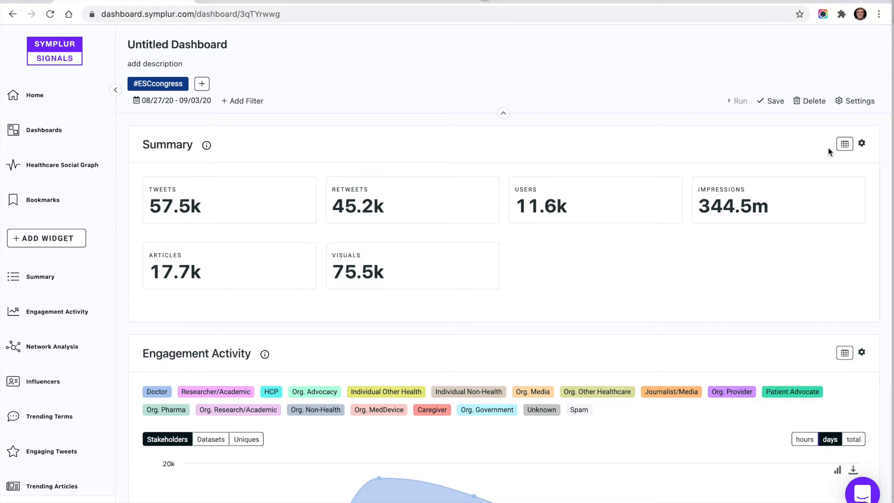
# Add a Stakeholders filter to the dashboard that includes Doctor
pyautogui.click(249, 102)
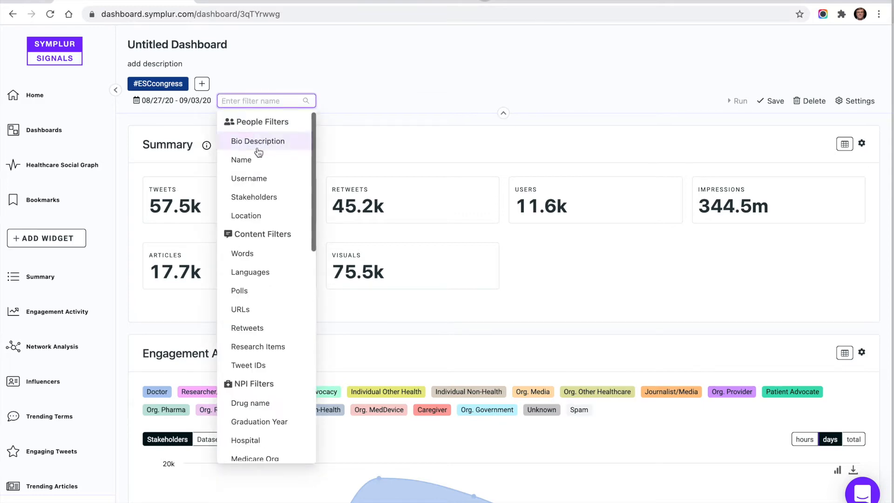
pyautogui.click(263, 196)
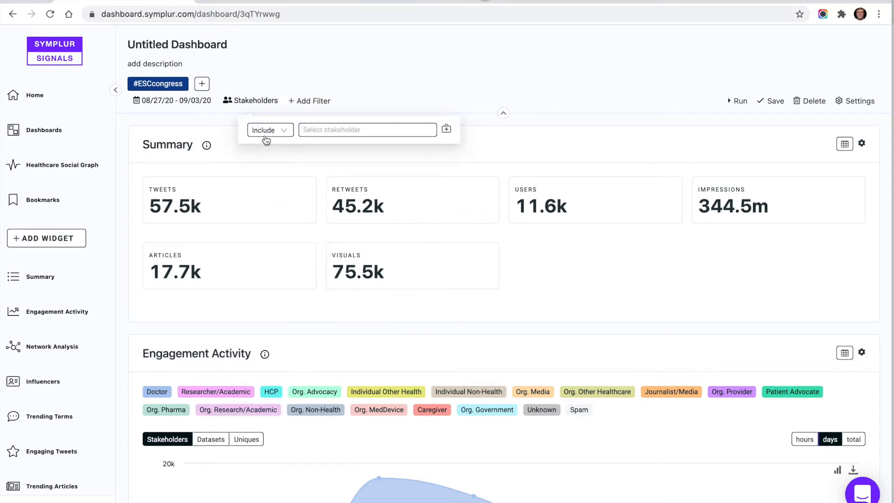
pyautogui.click(340, 130)
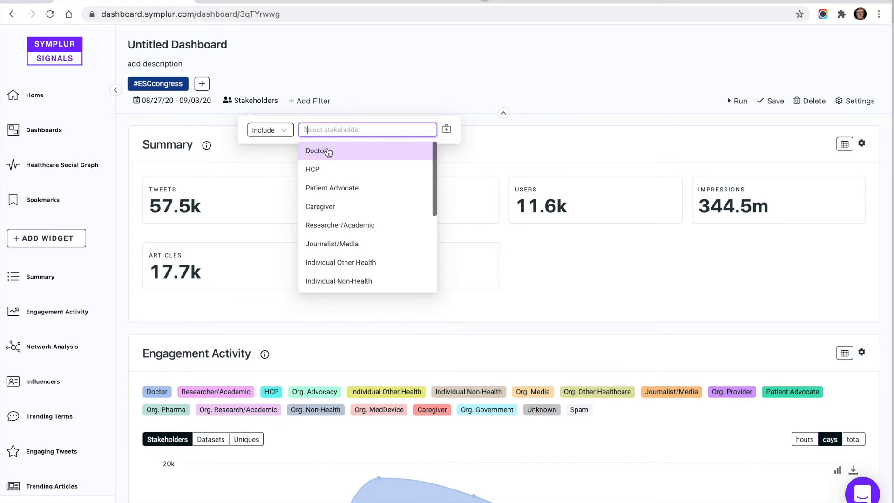
pyautogui.click(329, 149)
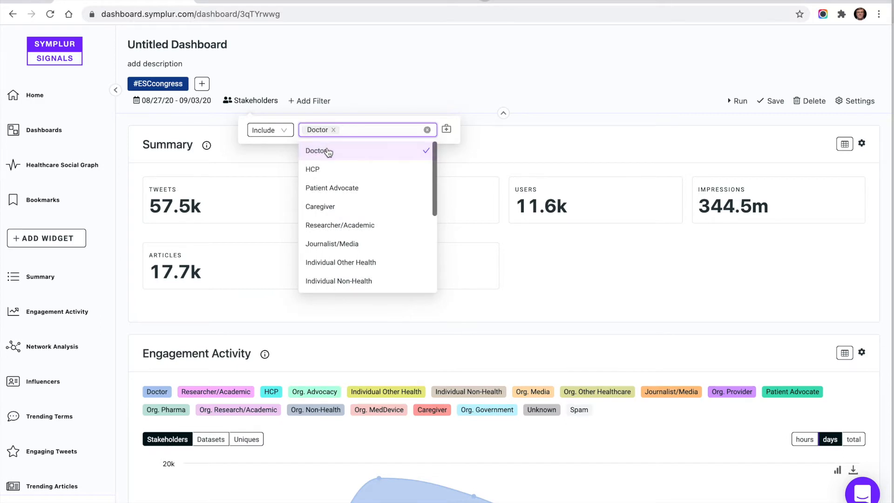
# Add a Location filter that includes the continent Europe
pyautogui.click(318, 101)
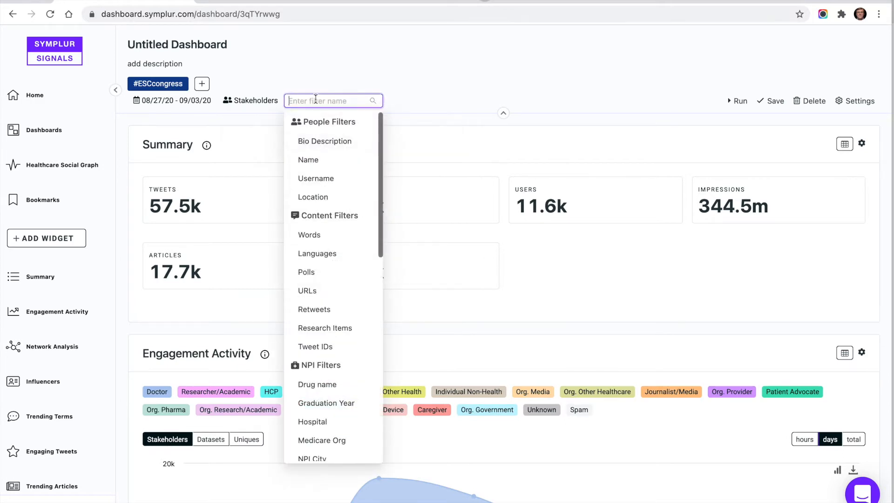
pyautogui.click(314, 199)
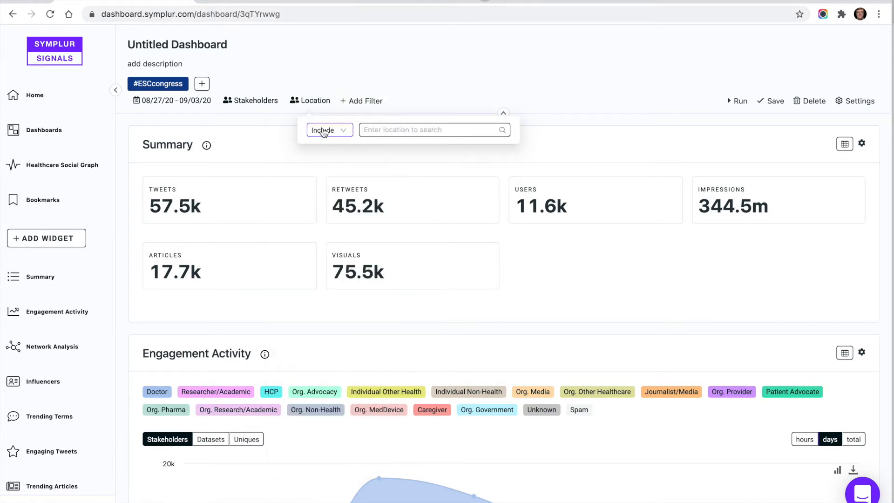
pyautogui.click(384, 129)
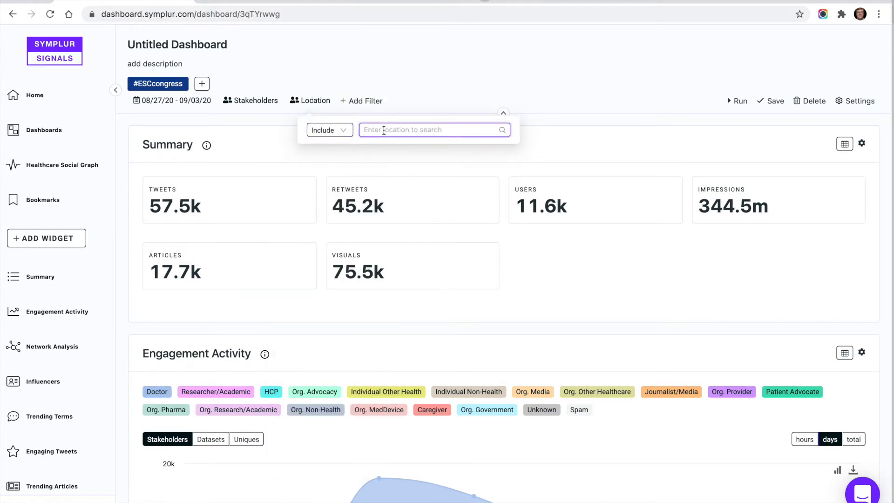
pyautogui.write('europe')
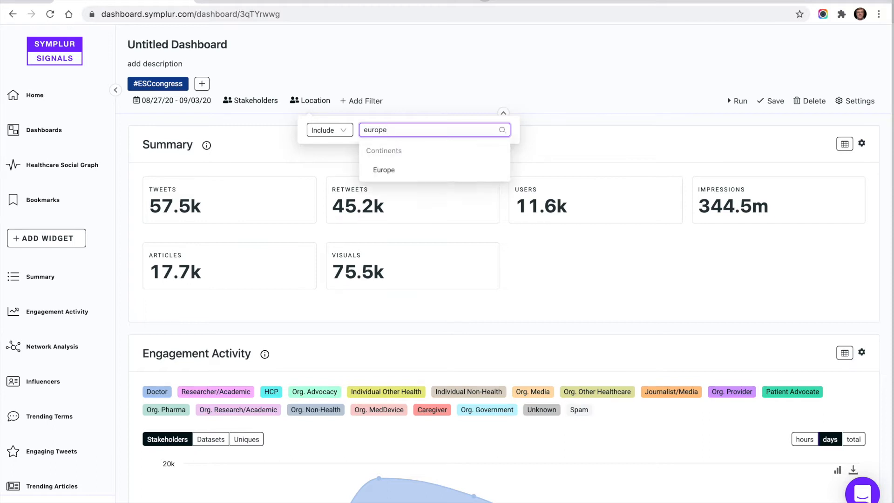
pyautogui.click(388, 171)
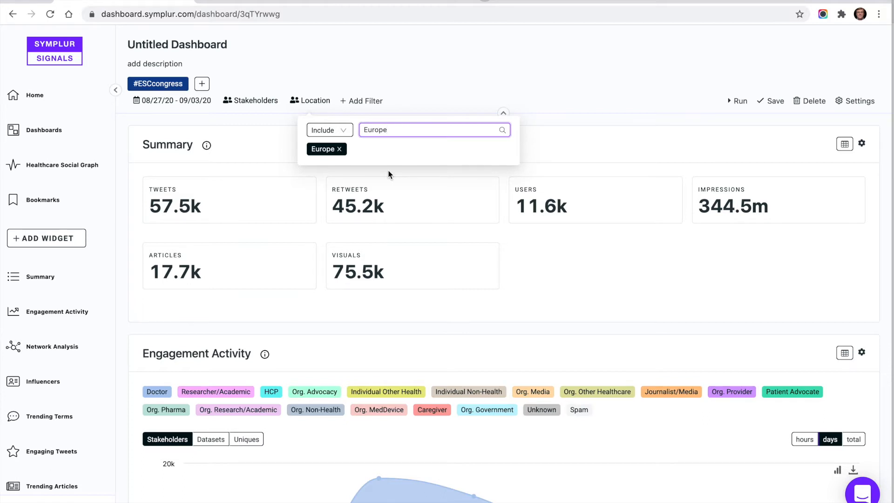
# Add a Bio Description filter, and switch to the Cardiologists document in Google Docs
pyautogui.click(365, 102)
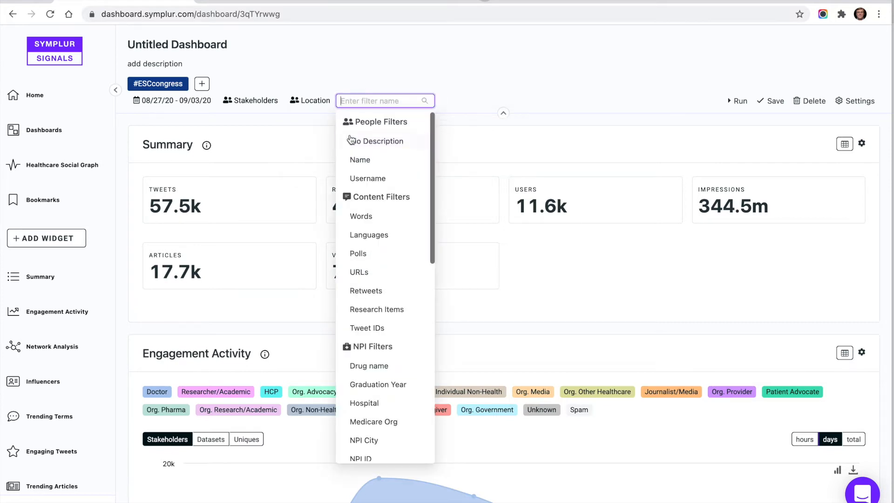
pyautogui.click(370, 141)
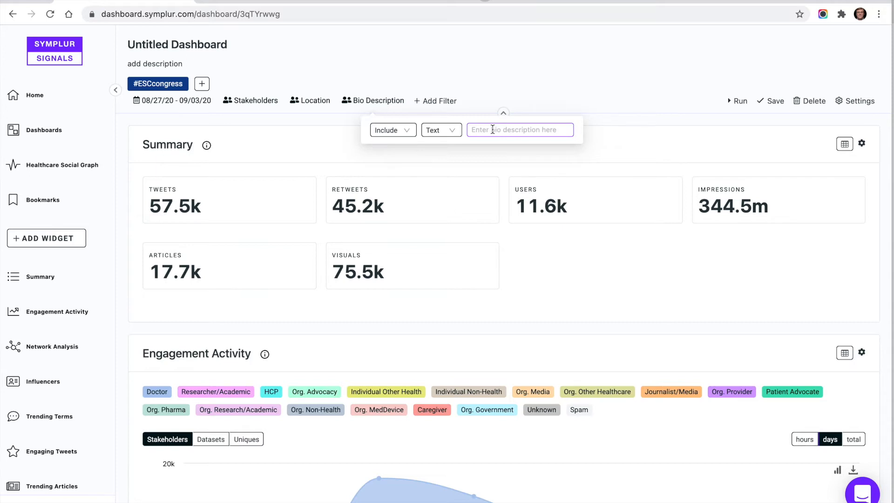
pyautogui.click(273, 1)
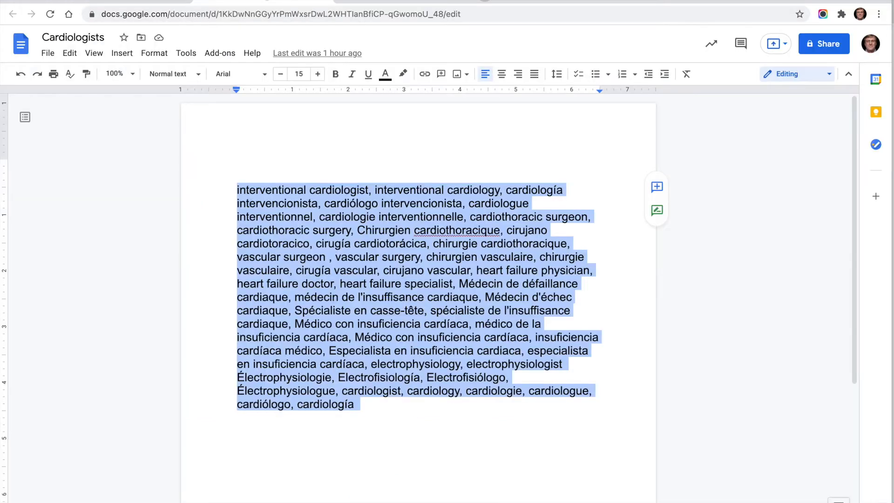
# Select and copy the document's entire list of cardiology terms, from "interventional cardiologist" through "cardiología"
pyautogui.click(249, 161)
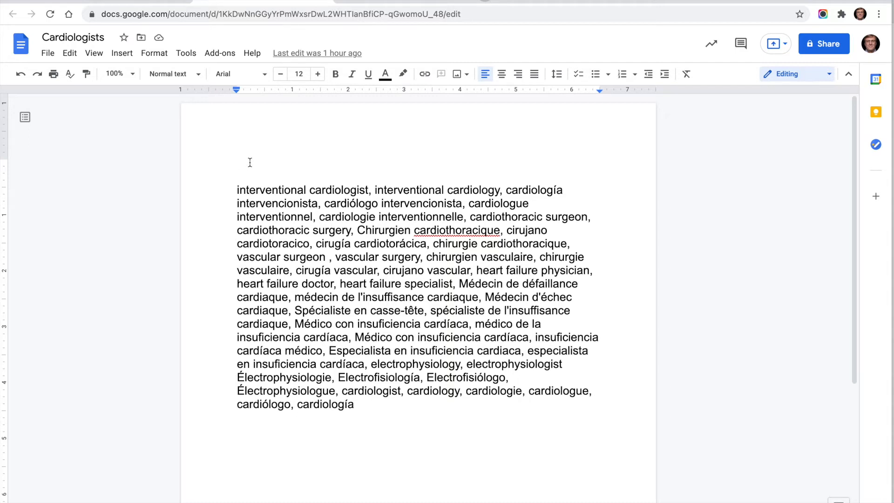
pyautogui.press('super+shift+period')
pyautogui.press('super+shift+period')
pyautogui.press('super+shift+period')
pyautogui.press('Down')
pyautogui.hotkey('shift', 'Down')
pyautogui.hotkey('shift', 'Down')
pyautogui.hotkey('shift', 'Down')
pyautogui.hotkey('shift', 'Down')
pyautogui.hotkey('shift', 'Down')
pyautogui.hotkey('shift', 'Down')
pyautogui.hotkey('shift', 'Down')
pyautogui.hotkey('shift', 'Down')
pyautogui.hotkey('shift', 'Down')
pyautogui.hotkey('shift', 'Down')
pyautogui.hotkey('shift', 'Down')
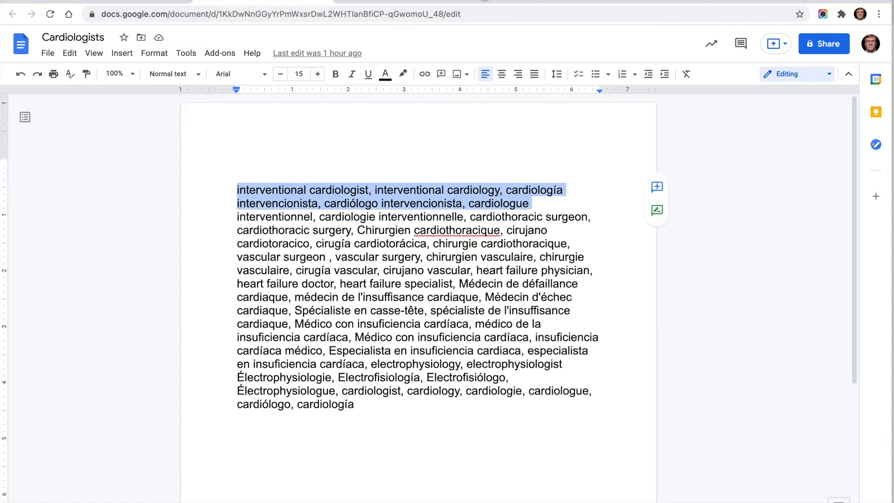
pyautogui.hotkey('shift', 'Down')
pyautogui.hotkey('shift', 'Down')
pyautogui.hotkey('shift', 'Down')
pyautogui.hotkey('shift', 'Down')
pyautogui.hotkey('shift', 'Down')
pyautogui.hotkey('shift', 'Down')
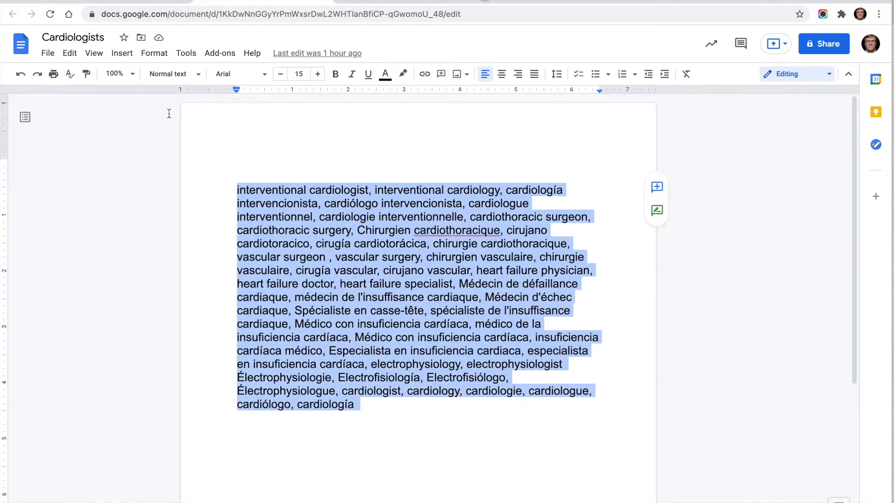
# Return to the Symplur dashboard, paste the copied terms as the included Bio Description text, and run the filters
pyautogui.click(131, 2)
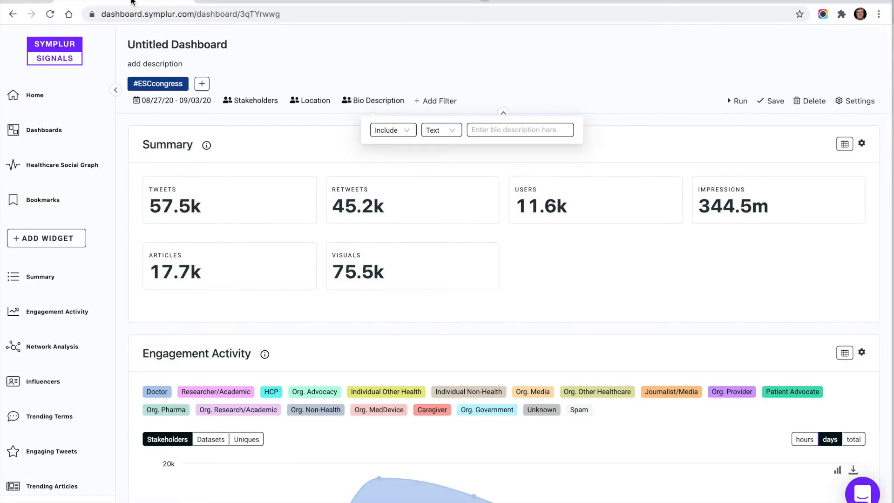
pyautogui.click(489, 131)
pyautogui.hotkey('ctrl', 'v')
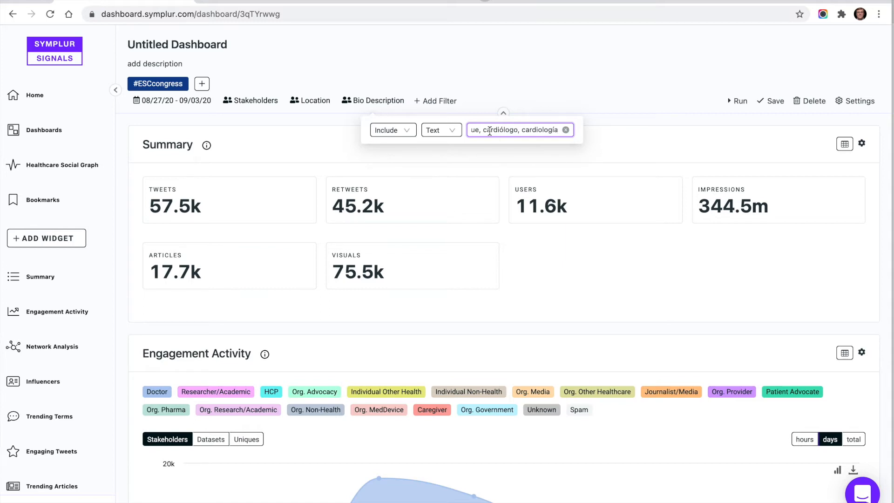
pyautogui.click(741, 103)
pyautogui.click(740, 103)
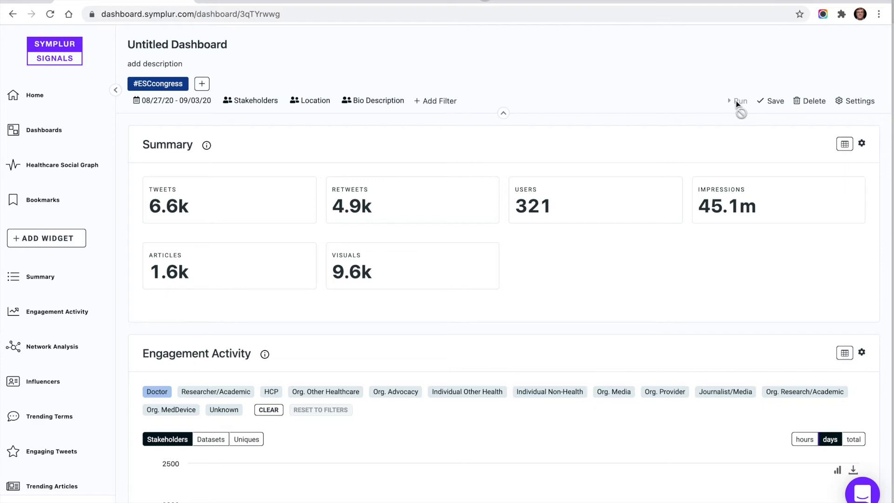
# Go to the dashboard's Influencers widget and rank the influencers by Tweets
pyautogui.click(18, 387)
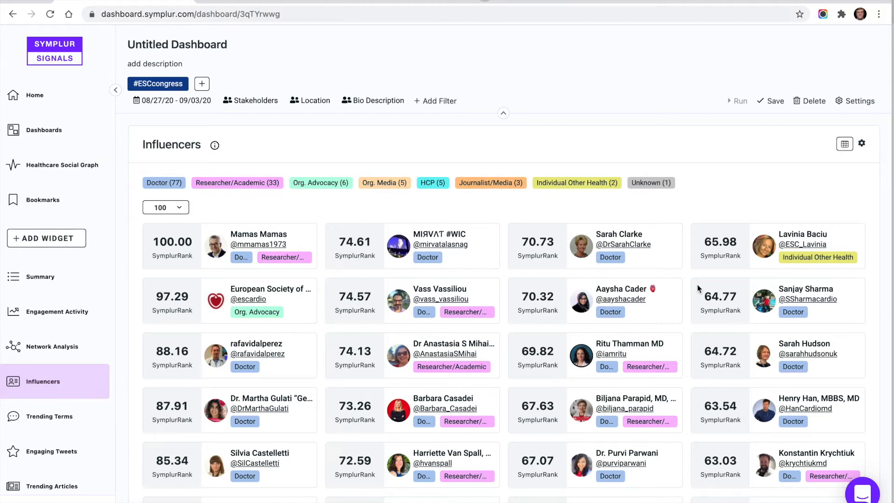
pyautogui.click(862, 146)
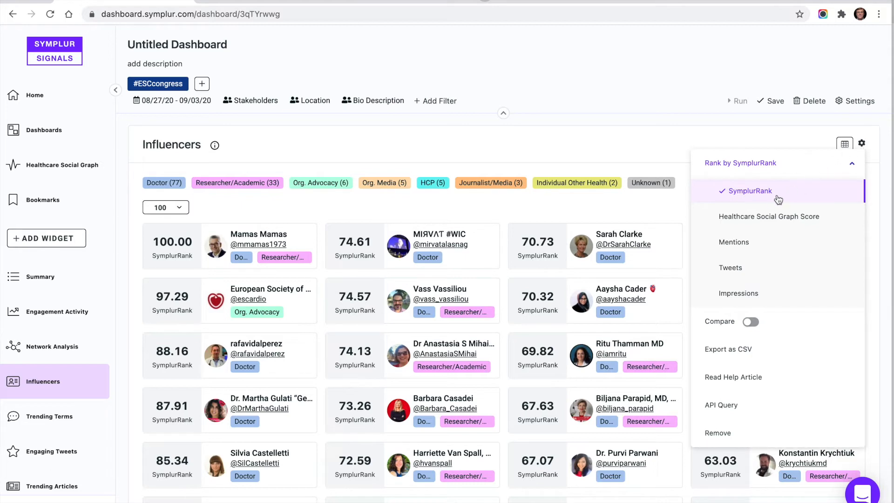
pyautogui.click(731, 269)
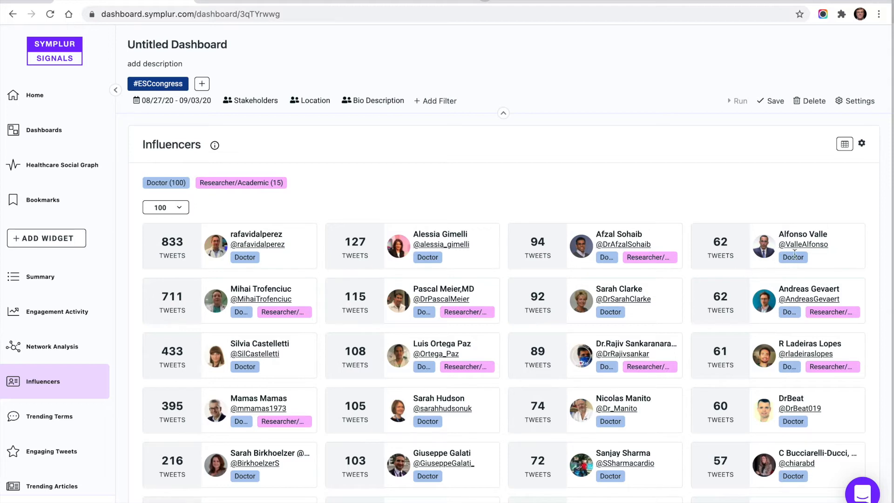
# Show the influencers as a table and export the list as CSV
pyautogui.click(846, 146)
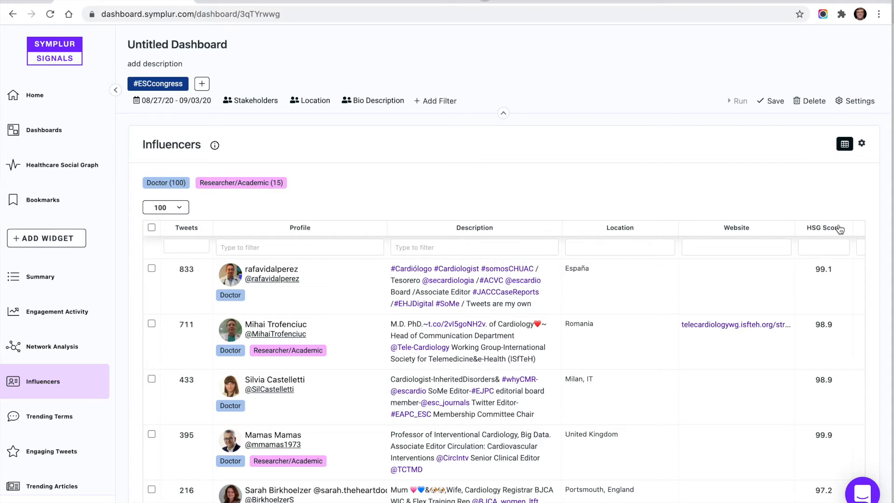
pyautogui.click(863, 145)
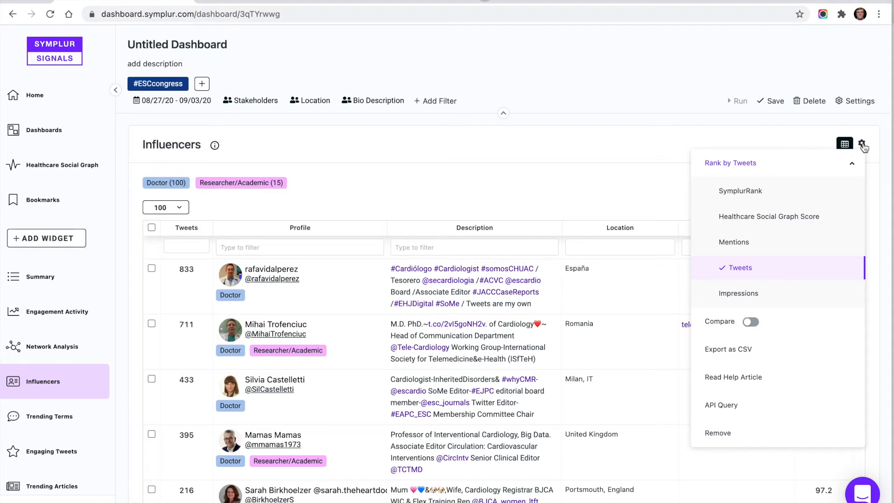
pyautogui.click(738, 350)
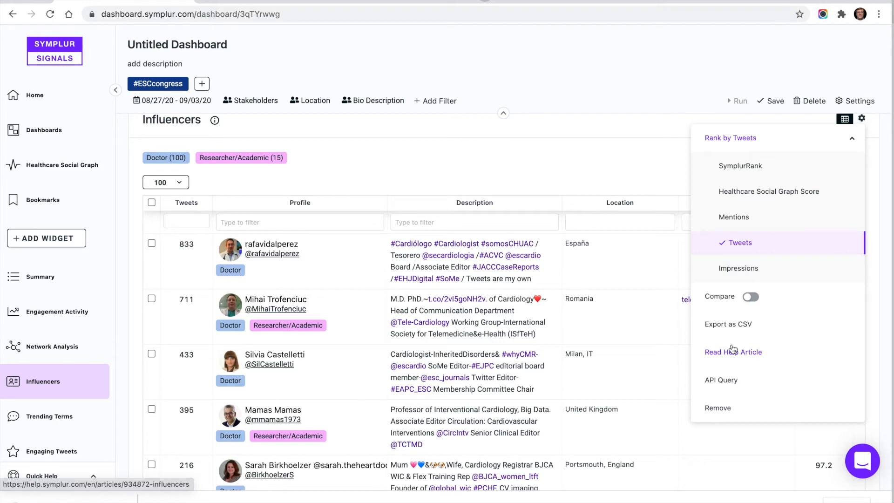
# Switch to the exported influencers spreadsheet in Google Sheets and colour the username and hsg_score header text red
pyautogui.click(388, 2)
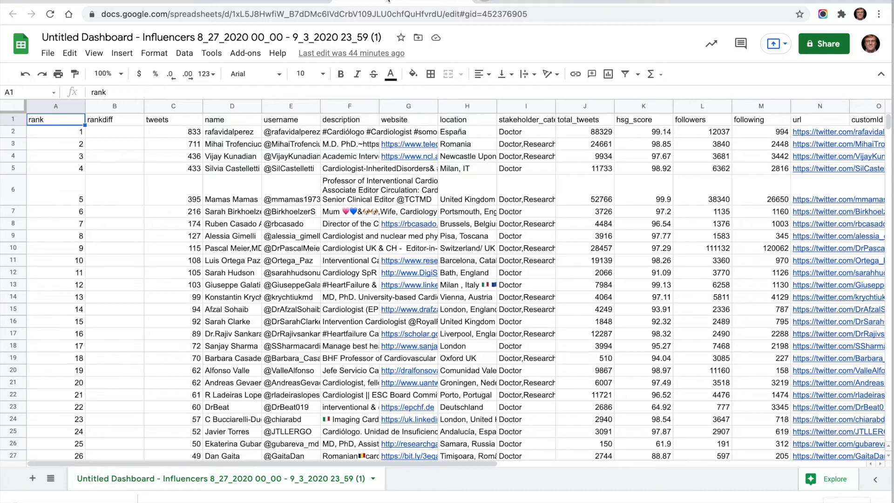
pyautogui.click(296, 121)
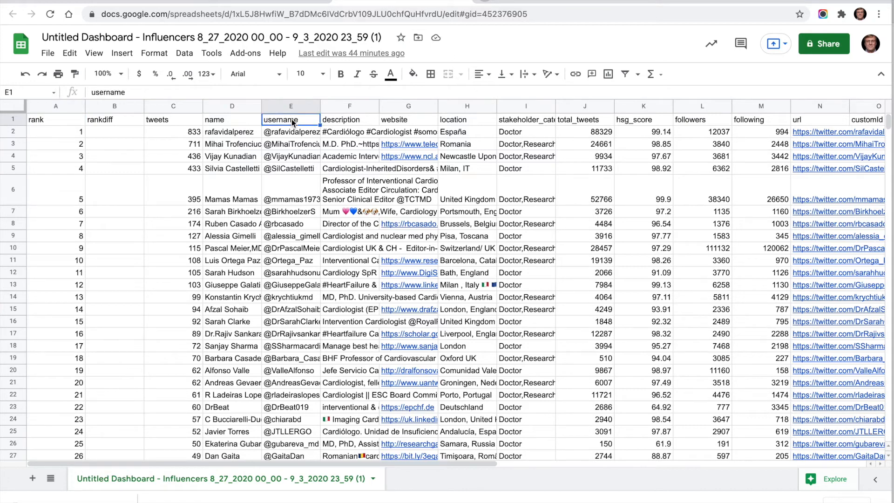
pyautogui.click(391, 74)
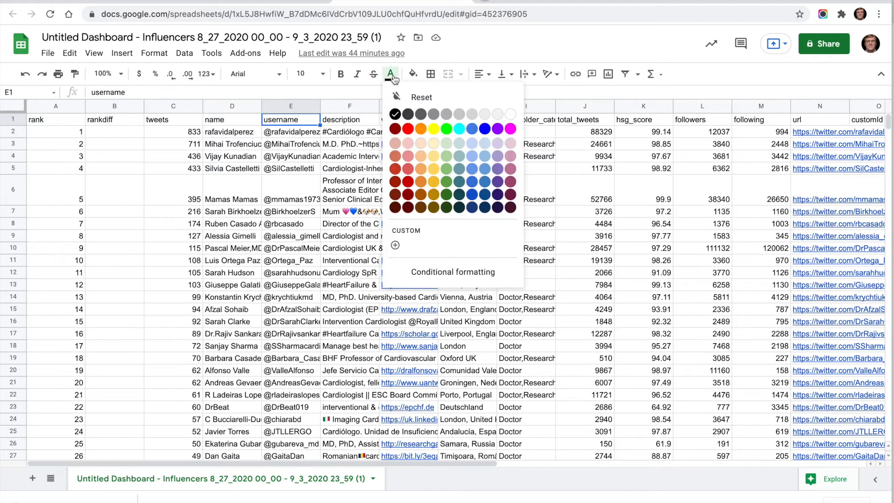
pyautogui.click(408, 129)
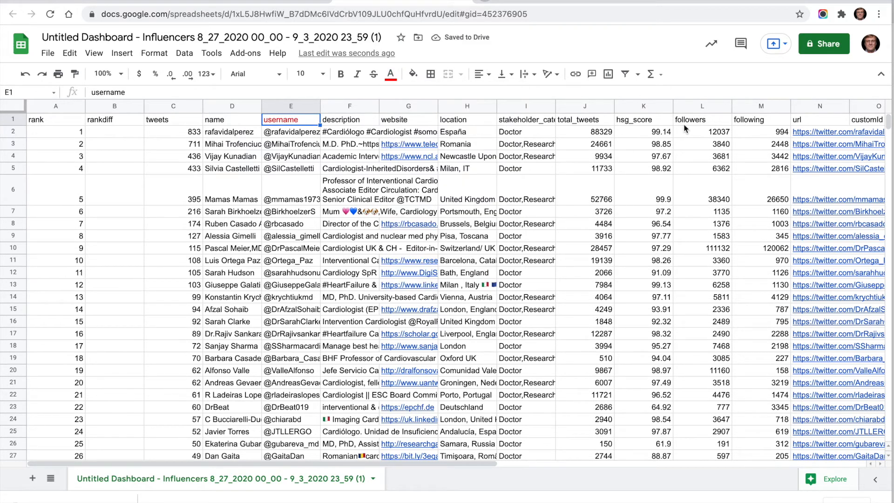
pyautogui.click(649, 121)
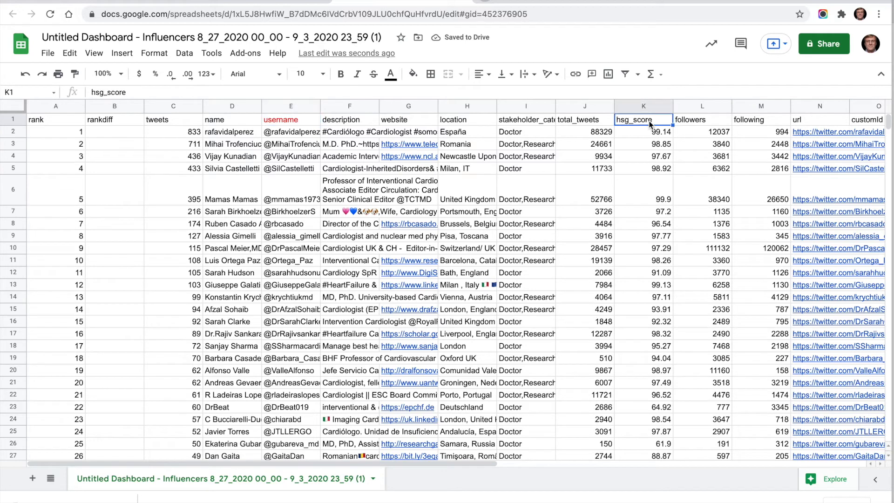
pyautogui.click(390, 74)
pyautogui.click(408, 129)
# Sort the whole sheet by the hsg_score column in descending order, Z → A
pyautogui.moveTo(667, 110)
pyautogui.click(667, 109)
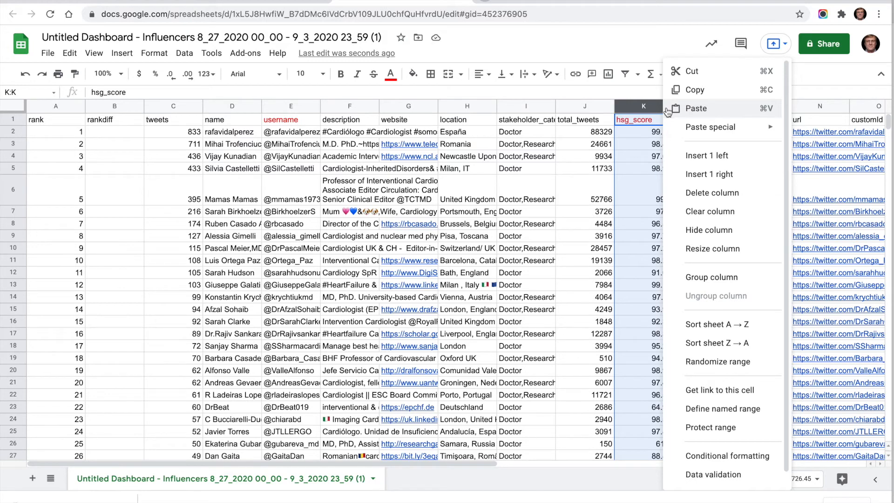
pyautogui.click(721, 347)
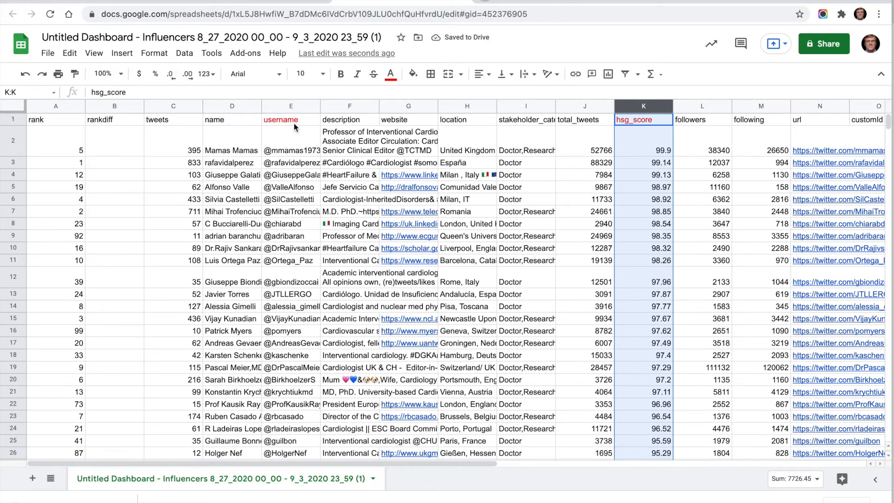
# Insert one empty column directly to the right of the username column
pyautogui.moveTo(314, 110)
pyautogui.click(315, 109)
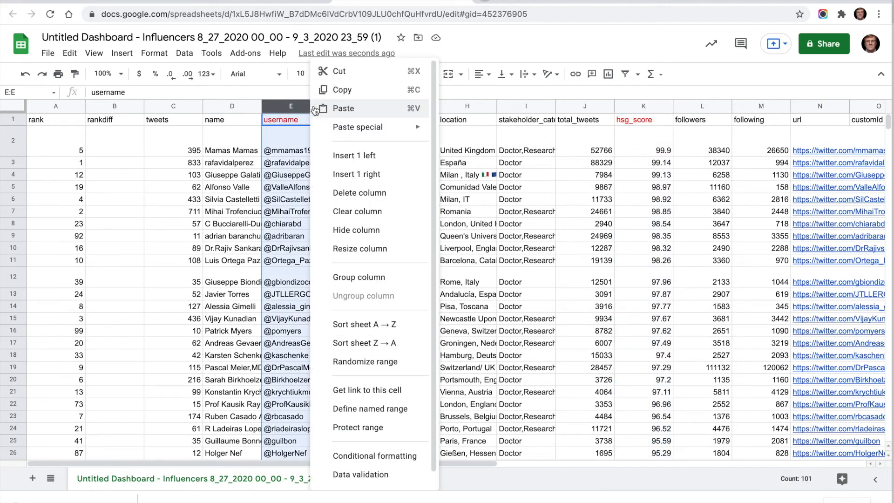
pyautogui.click(358, 177)
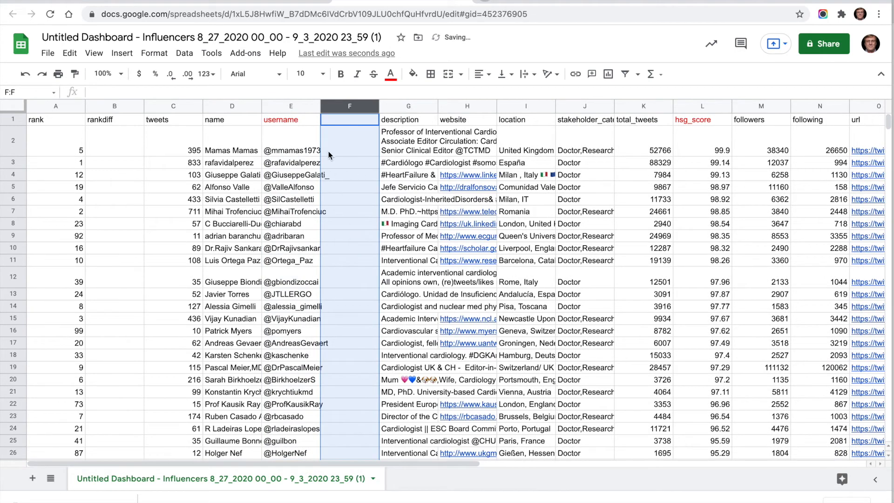
# Enter the formula =E2&"," in F2, accept the suggested autofill for the rows below, and widen column F
pyautogui.click(343, 147)
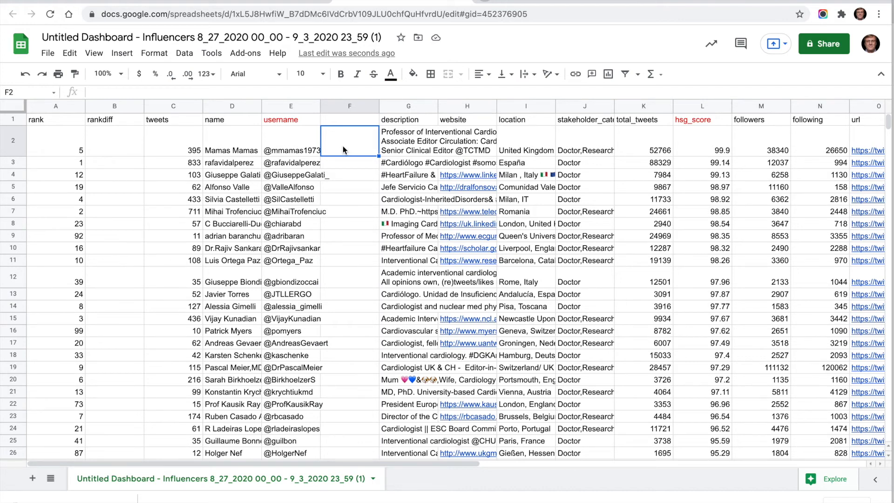
pyautogui.write('=')
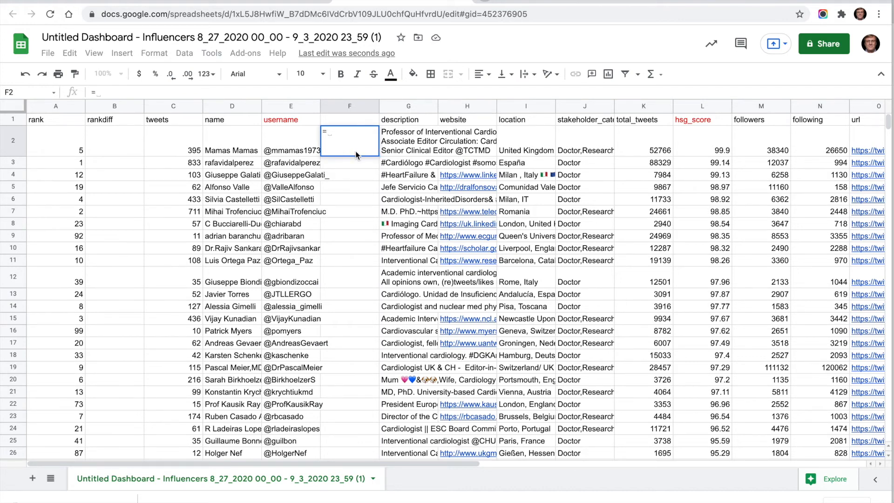
pyautogui.click(294, 148)
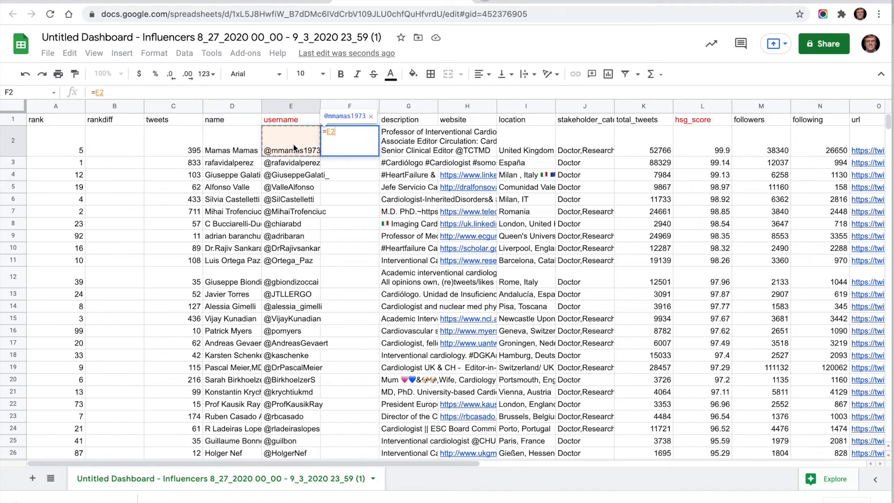
pyautogui.write('&')
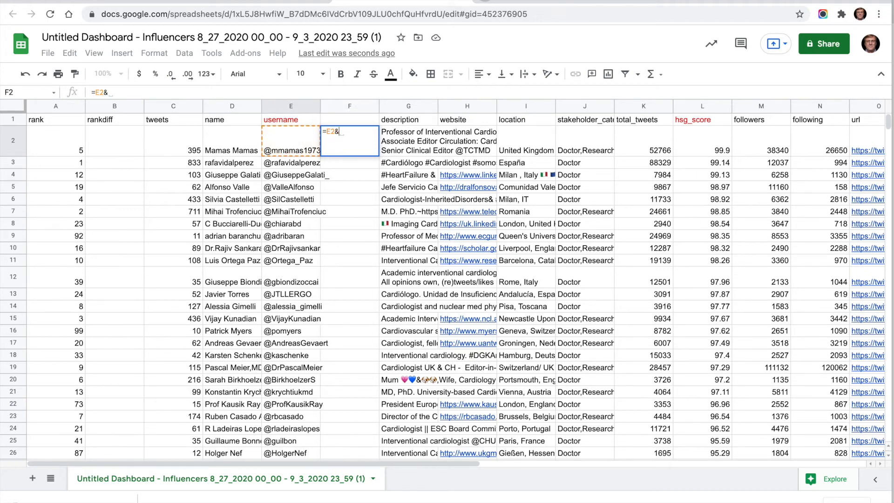
pyautogui.write('","')
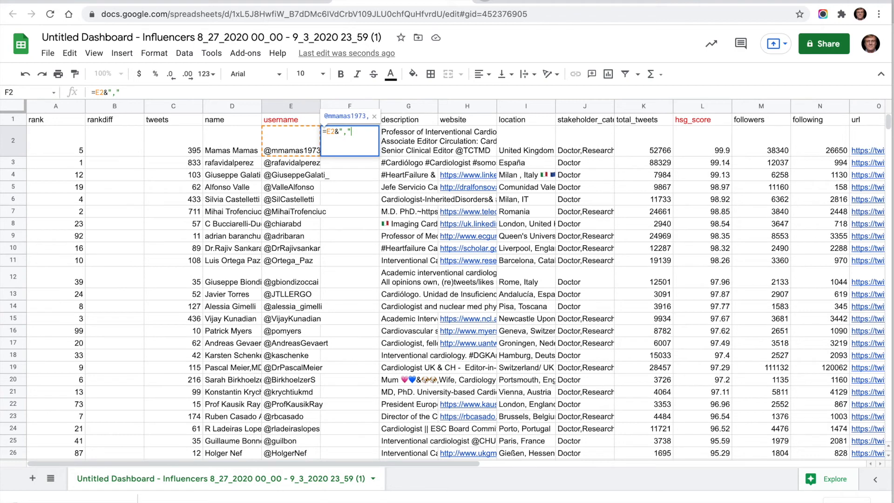
pyautogui.press('Return')
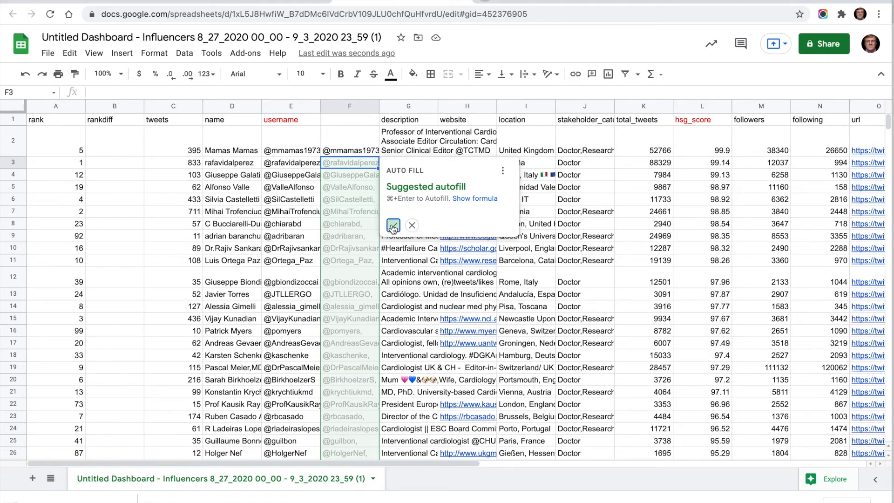
pyautogui.click(392, 226)
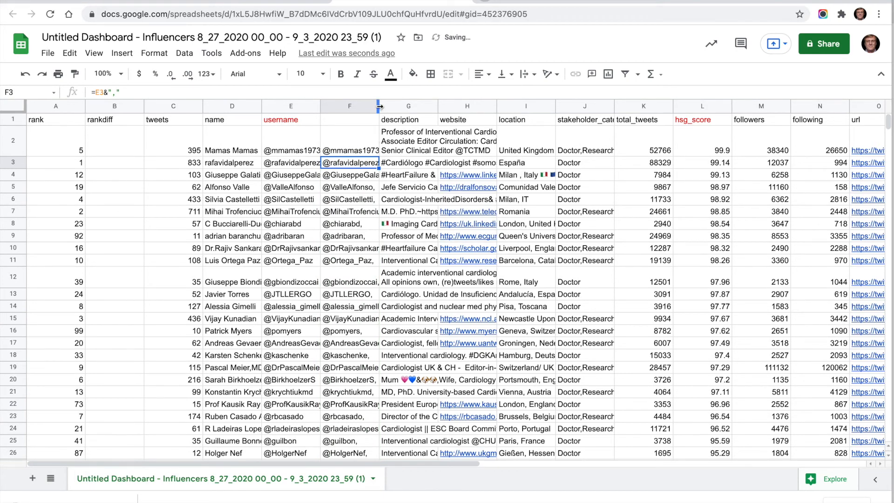
pyautogui.moveTo(380, 107); pyautogui.dragTo(413, 107)
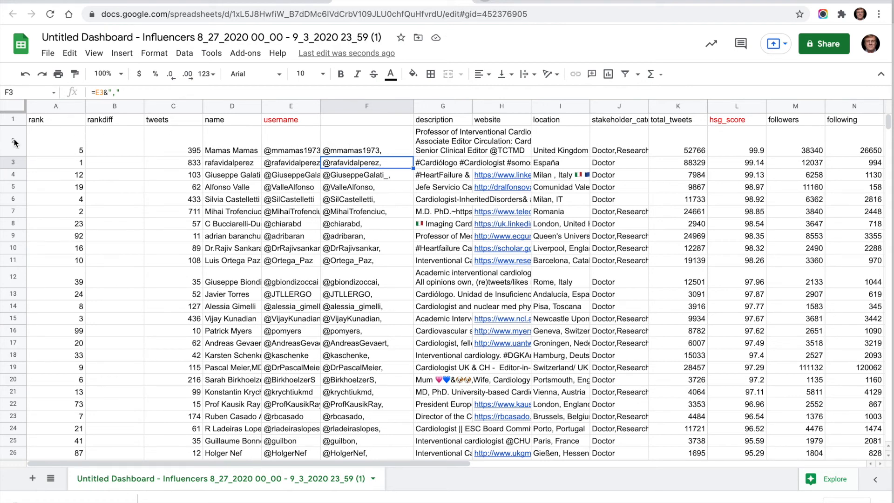
# Select and copy the comma-appended usernames in cells F2 through F51
pyautogui.click(339, 146)
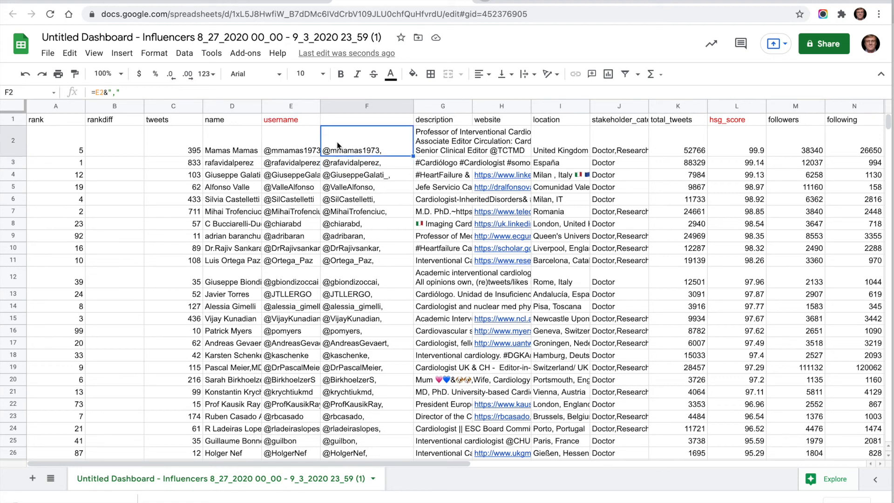
pyautogui.scroll(-2, 341, 251)
pyautogui.scroll(-5, 341, 251)
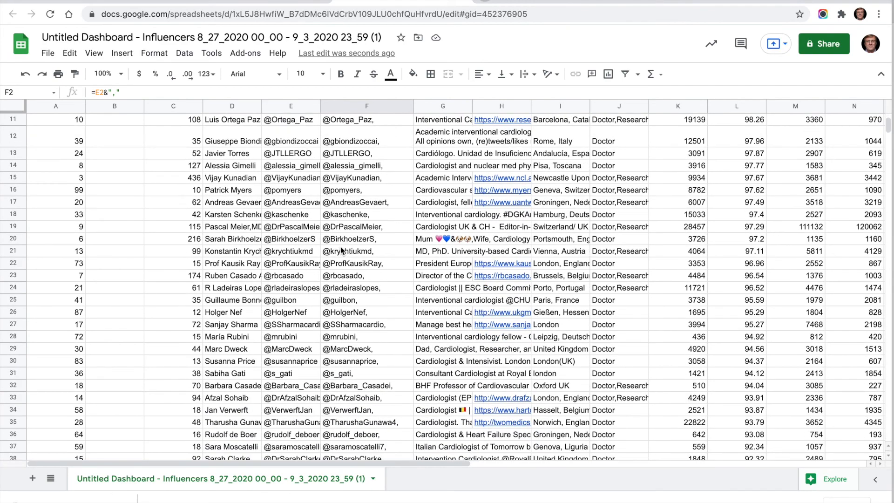
pyautogui.scroll(-8, 341, 250)
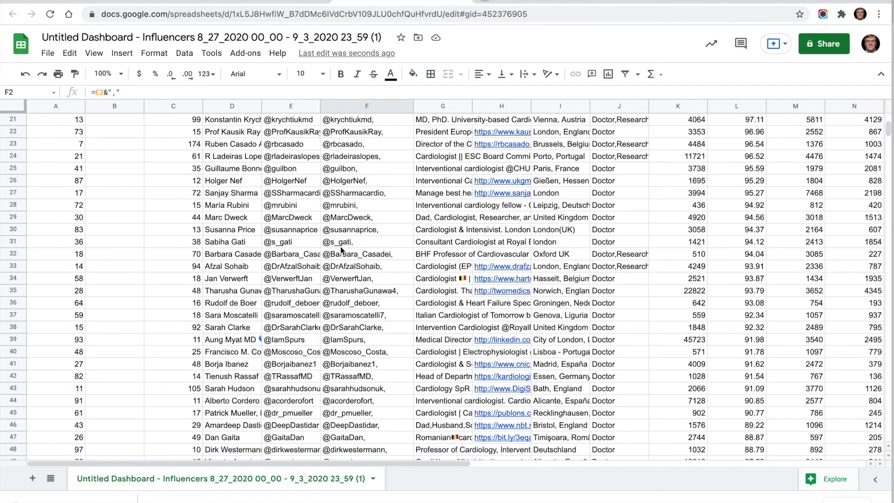
pyautogui.scroll(-4, 342, 250)
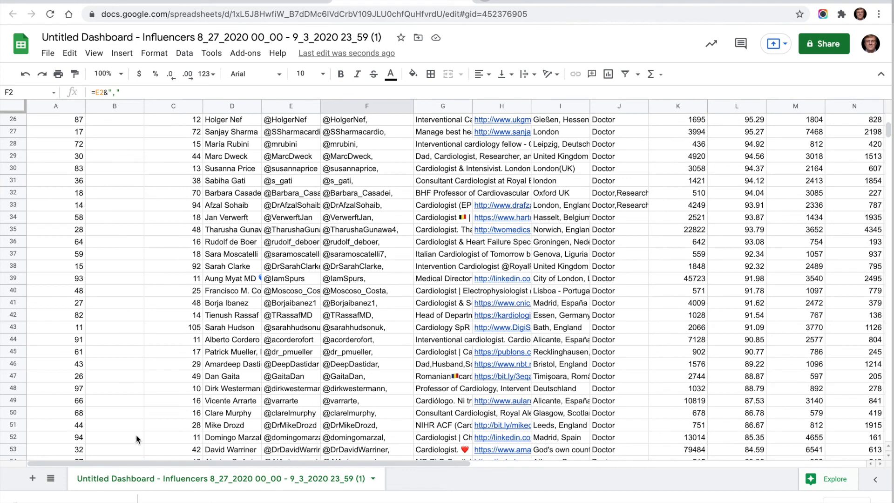
pyautogui.keyDown('shift'); pyautogui.click(398, 428); pyautogui.keyUp('shift')
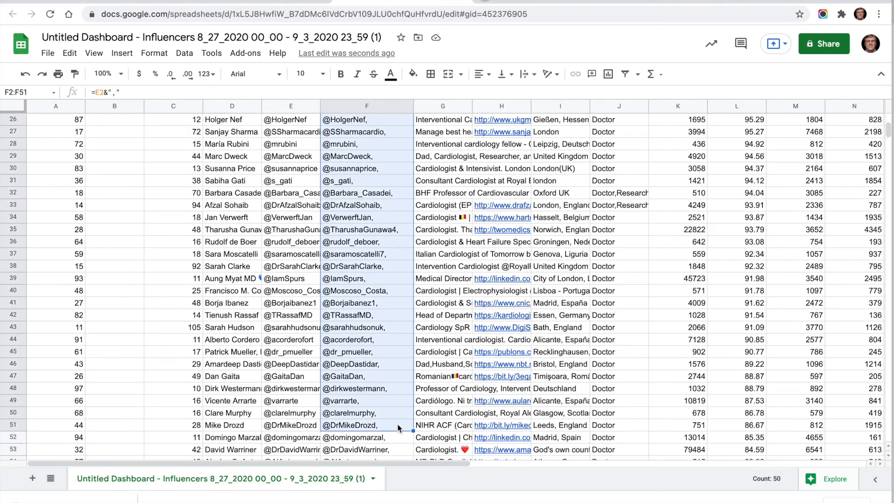
pyautogui.hotkey('ctrl', 'c')
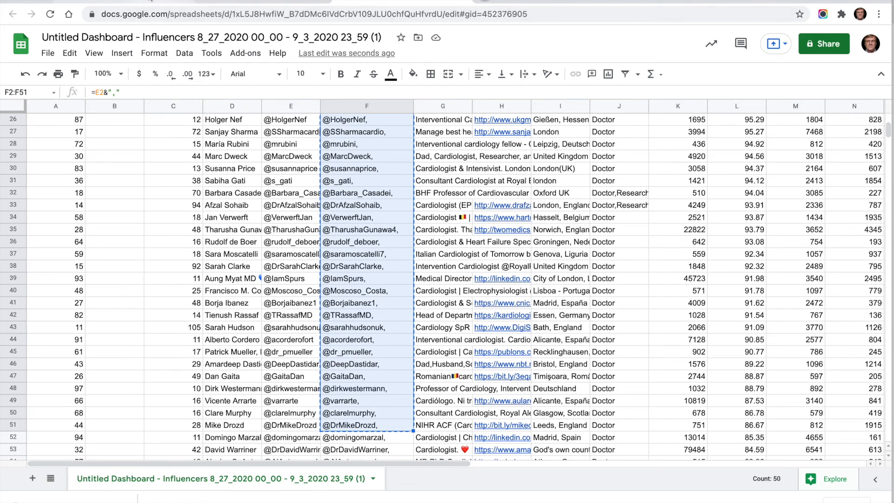
# Return to Symplur's Dashboards page and create a new dashboard with the copied usernames pasted as its search terms
pyautogui.click(152, 2)
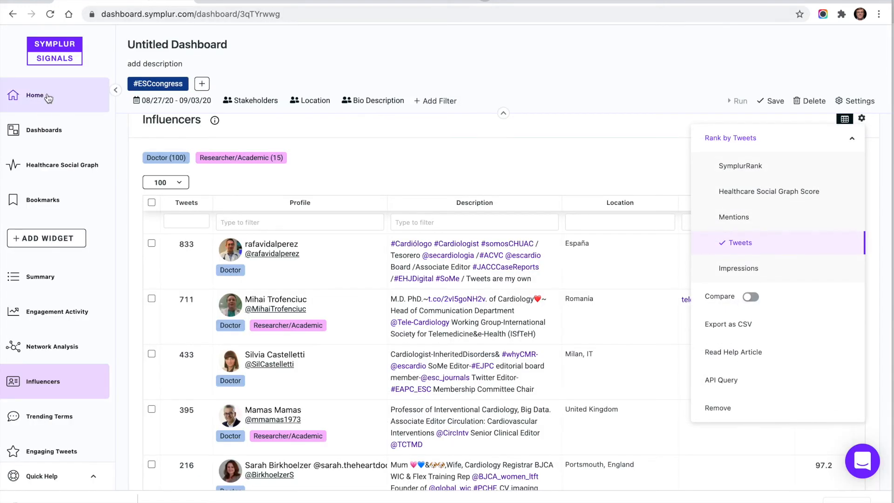
pyautogui.click(43, 132)
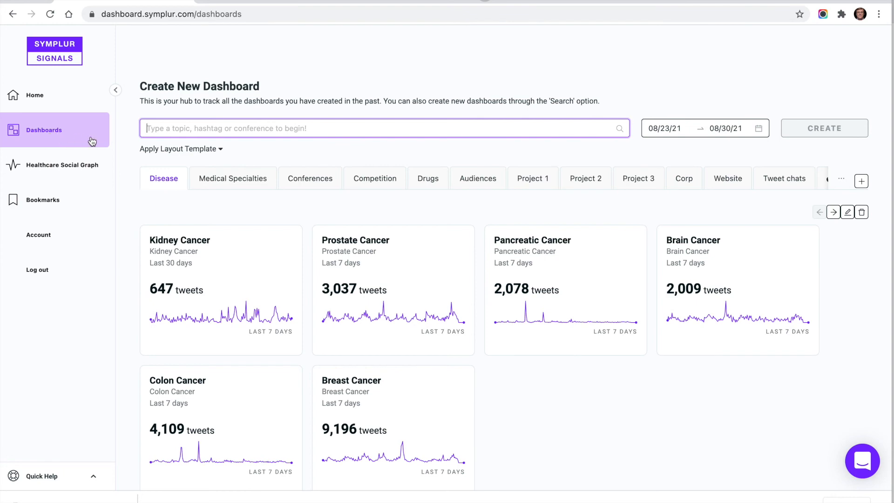
pyautogui.press('super+v')
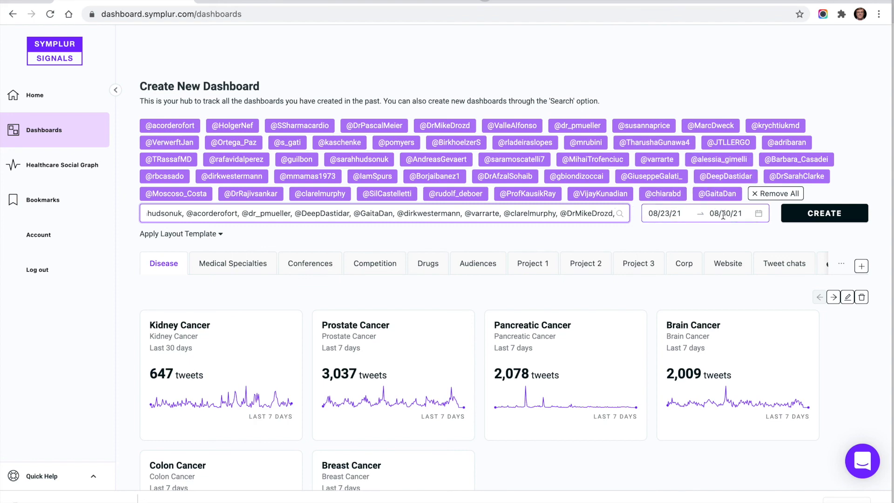
pyautogui.click(823, 213)
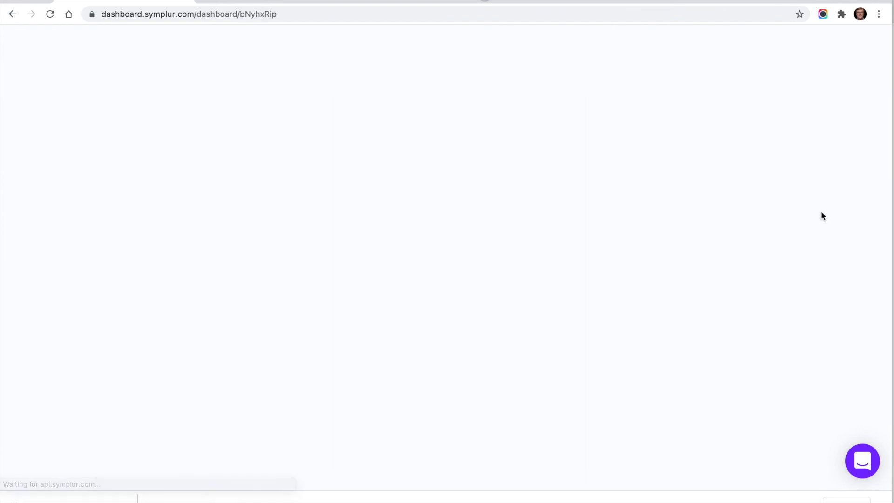